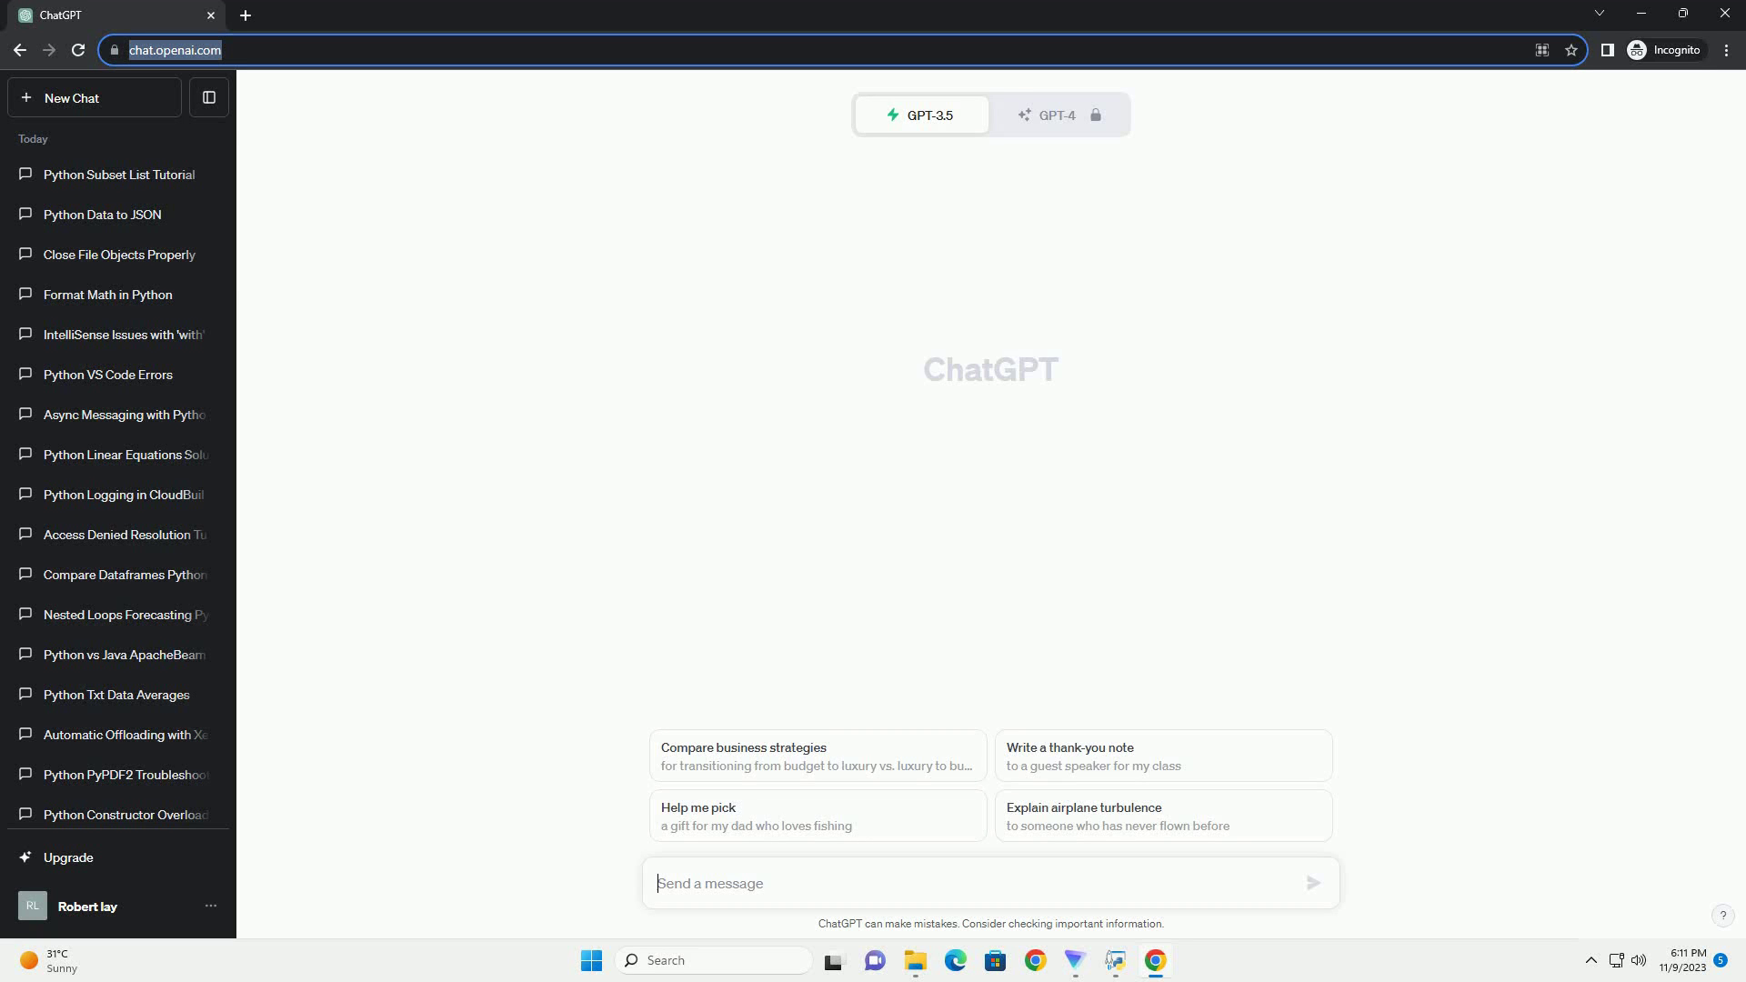
type("write an informative tutorial about Select Dropdown Value in Python Flask with code example")
- Send the prompt requesting a Flask dropdown tutorial with app.py and index.html code
key("Return")
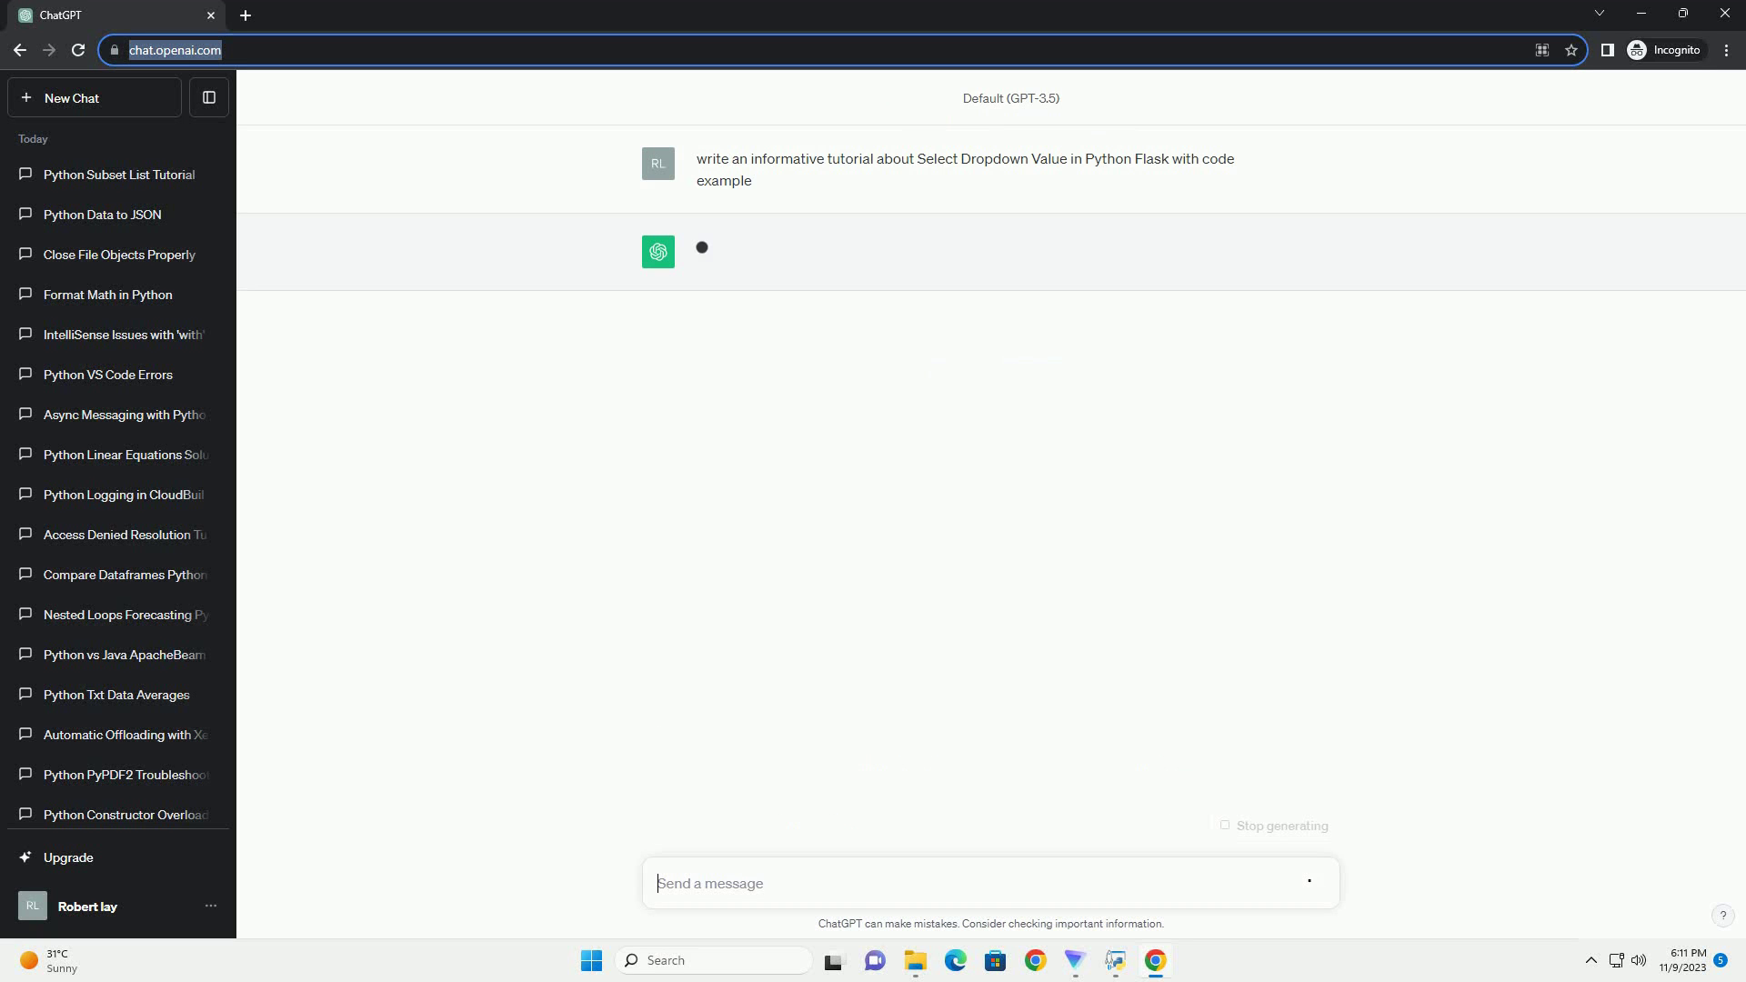